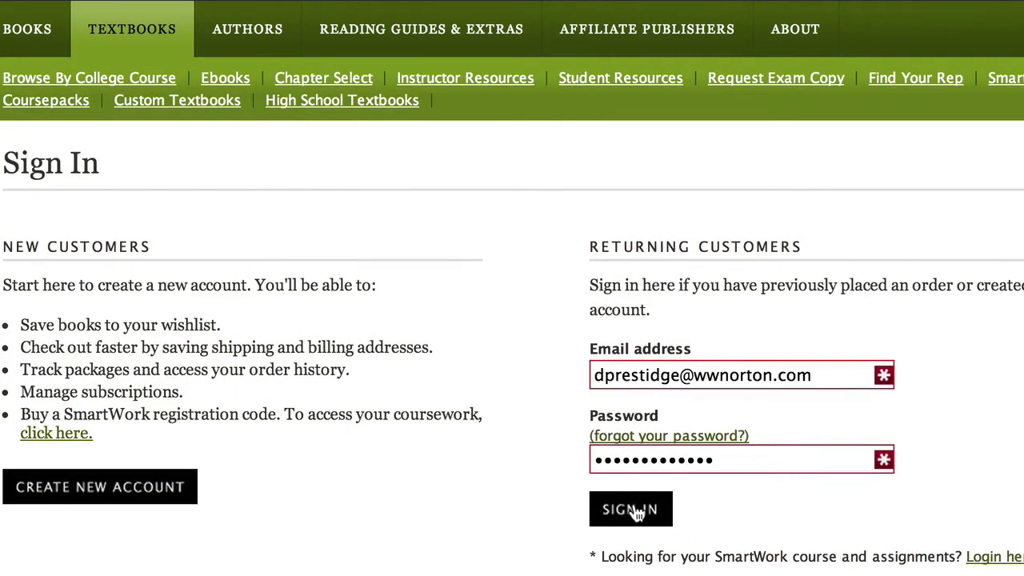
Sign in to the W. W. Norton site to reach the Looking at Movies Moodle 2.1 coursepack
click(638, 513)
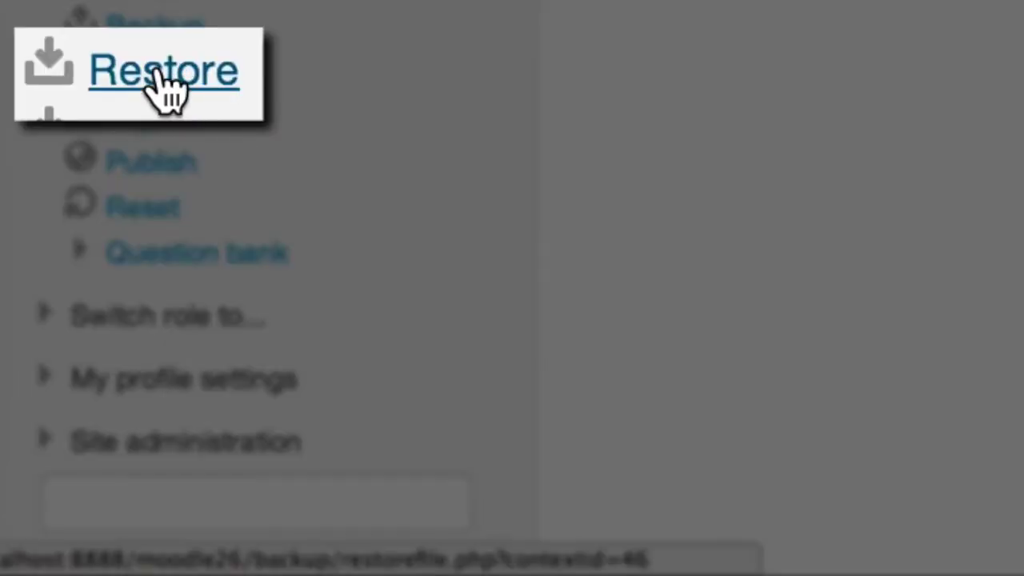
Upload the backup-moodle2-course-movies4 .mbz file into Moodle's course restore
click(157, 73)
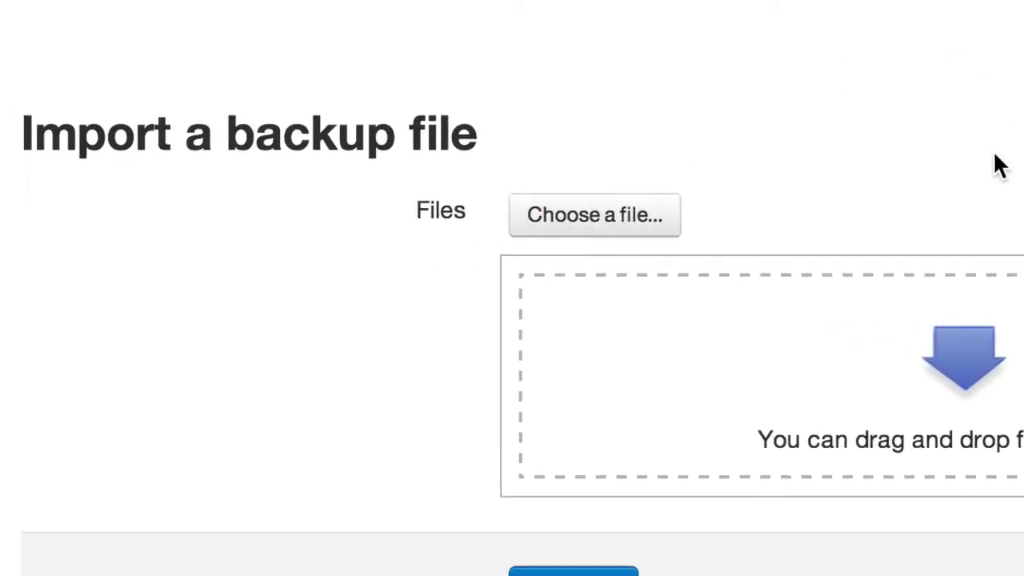
click(659, 219)
mouse_move(976, 48)
mouse_down()
mouse_move(679, 266)
mouse_move(621, 324)
mouse_up()
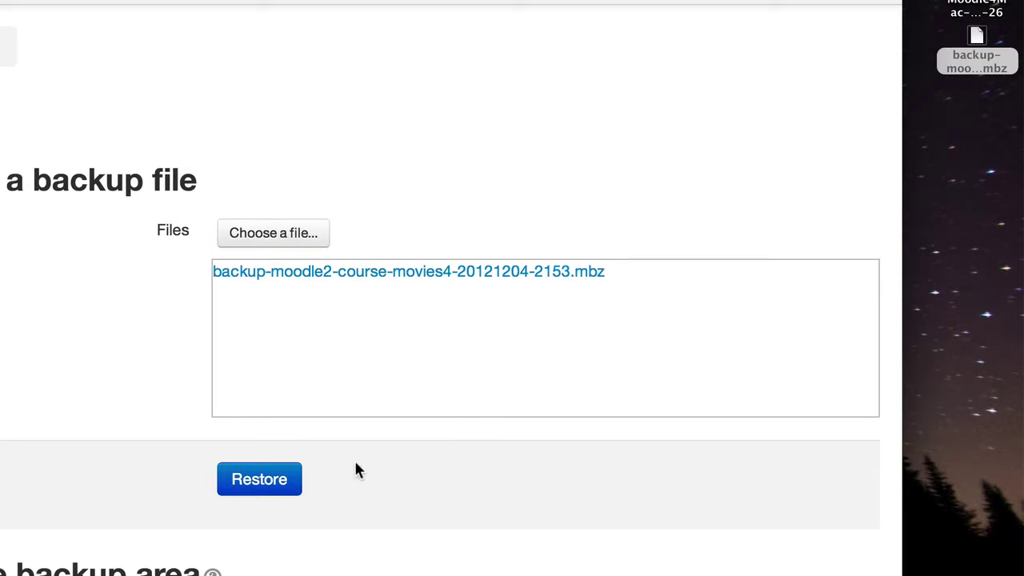
click(300, 478)
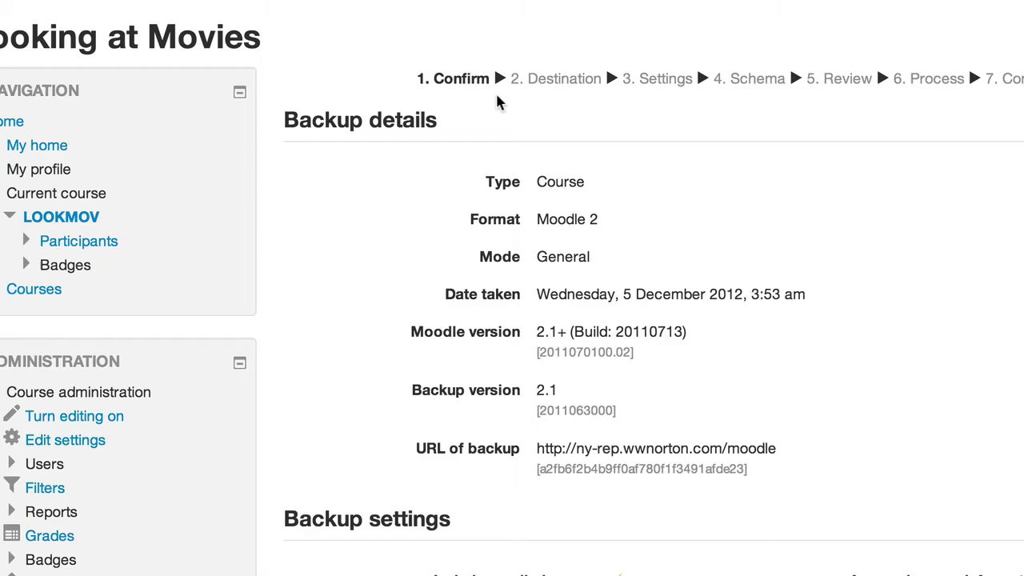
Review the movies4 backup details and restore settings up to the Schema step
scroll(555, 215, down, 1)
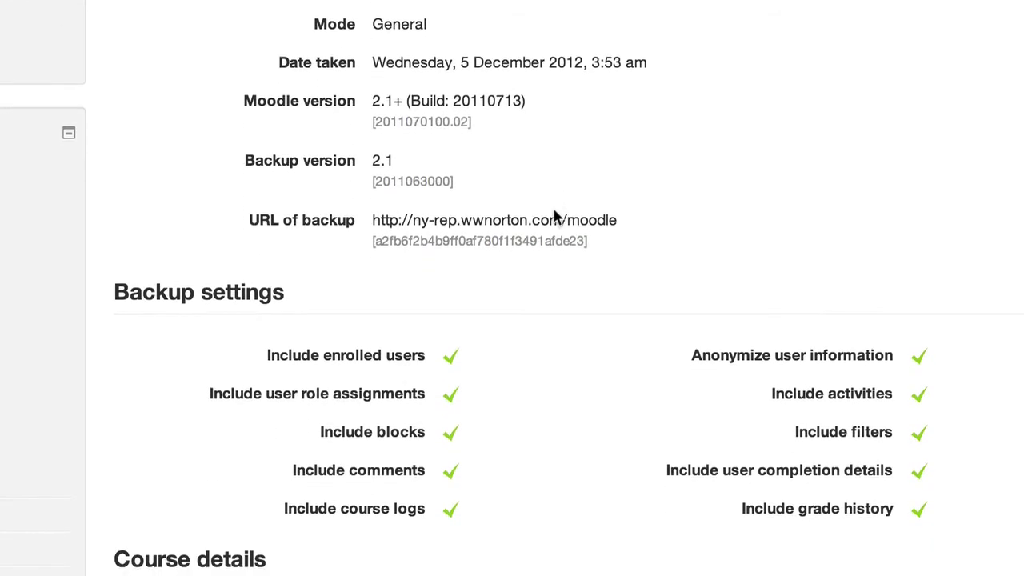
scroll(555, 216, down, 3)
scroll(555, 215, down, 2)
scroll(555, 216, down, 1)
scroll(555, 216, down, 3)
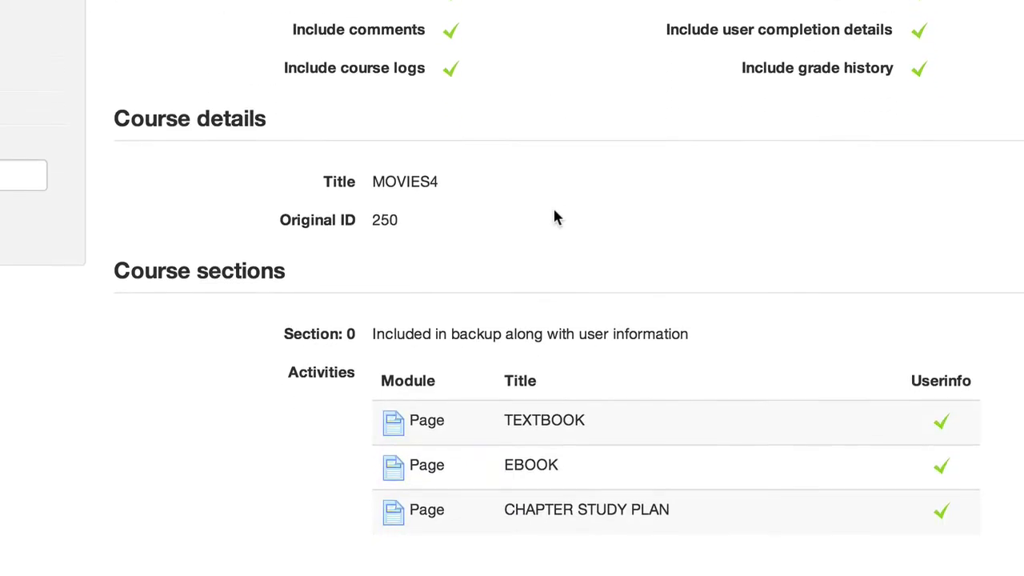
scroll(555, 216, down, 2)
scroll(555, 216, down, 3)
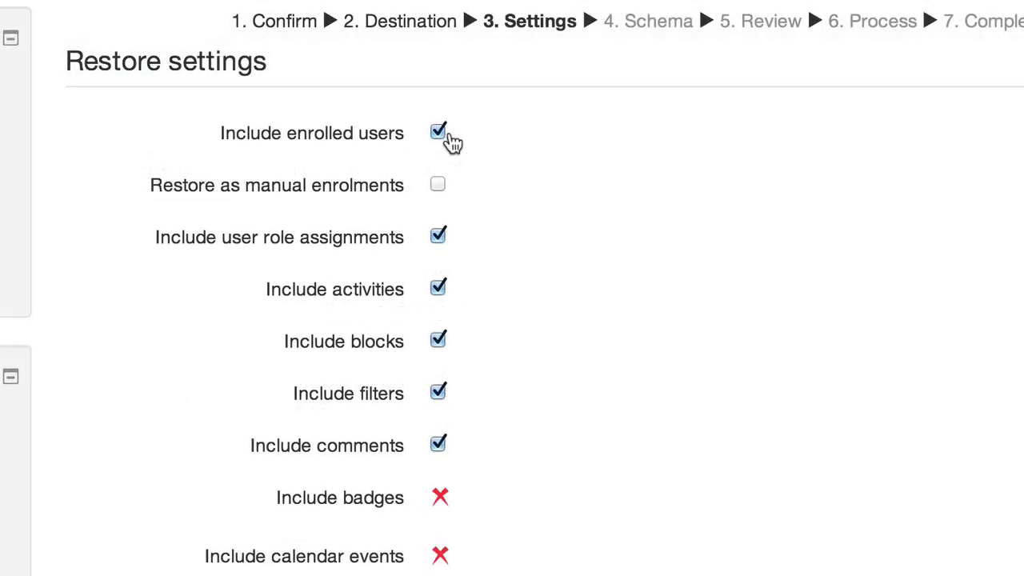
scroll(787, 440, down, 1)
scroll(787, 439, down, 1)
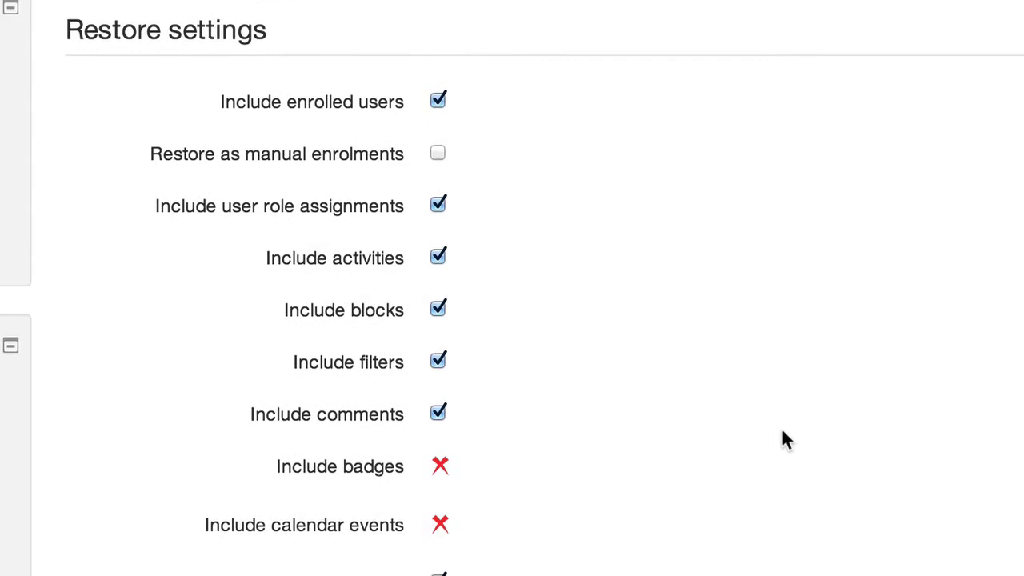
scroll(787, 439, down, 1)
scroll(787, 440, down, 1)
scroll(783, 432, down, 2)
scroll(783, 432, down, 1)
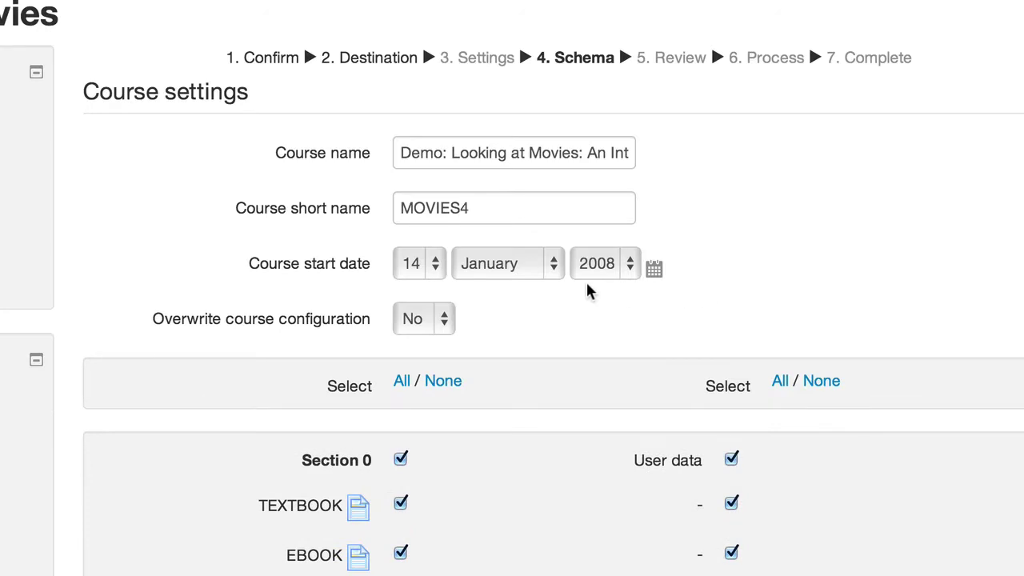
Keep every section, including Section 2, selected in the restore schema
scroll(588, 289, down, 2)
scroll(588, 290, down, 3)
scroll(588, 289, down, 1)
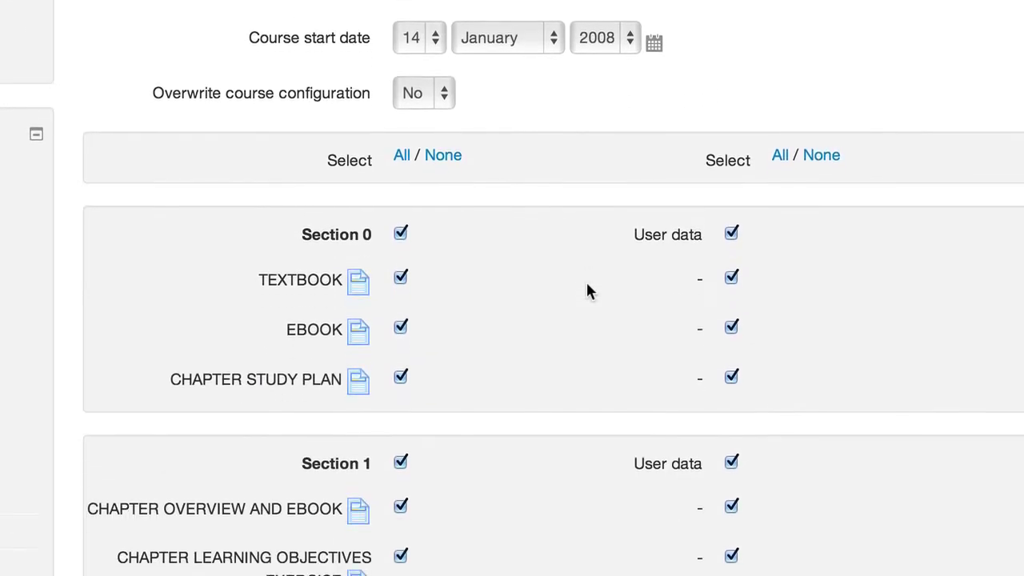
scroll(588, 290, down, 1)
scroll(588, 289, down, 4)
scroll(588, 289, down, 4)
scroll(587, 289, down, 1)
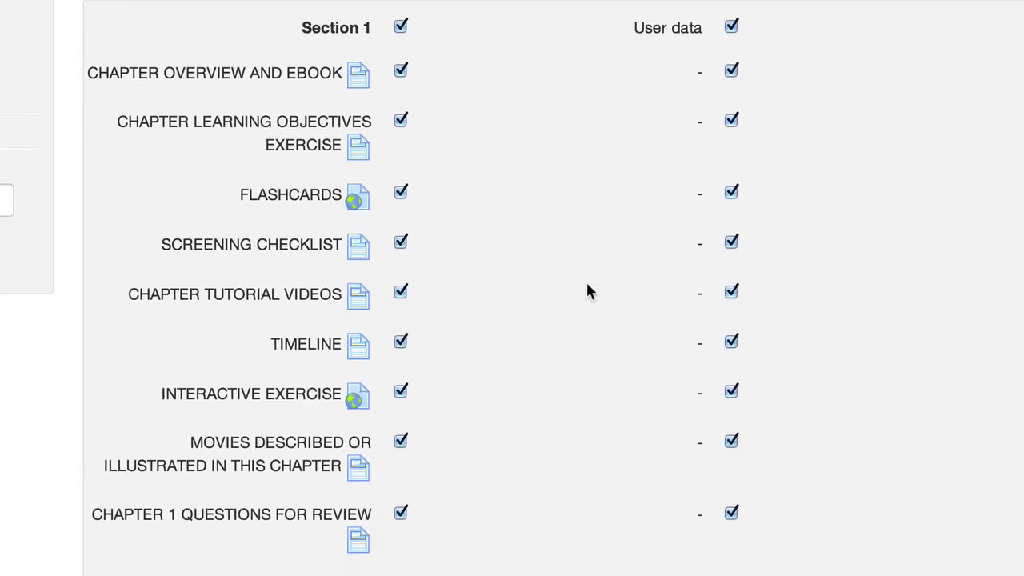
scroll(587, 289, down, 10)
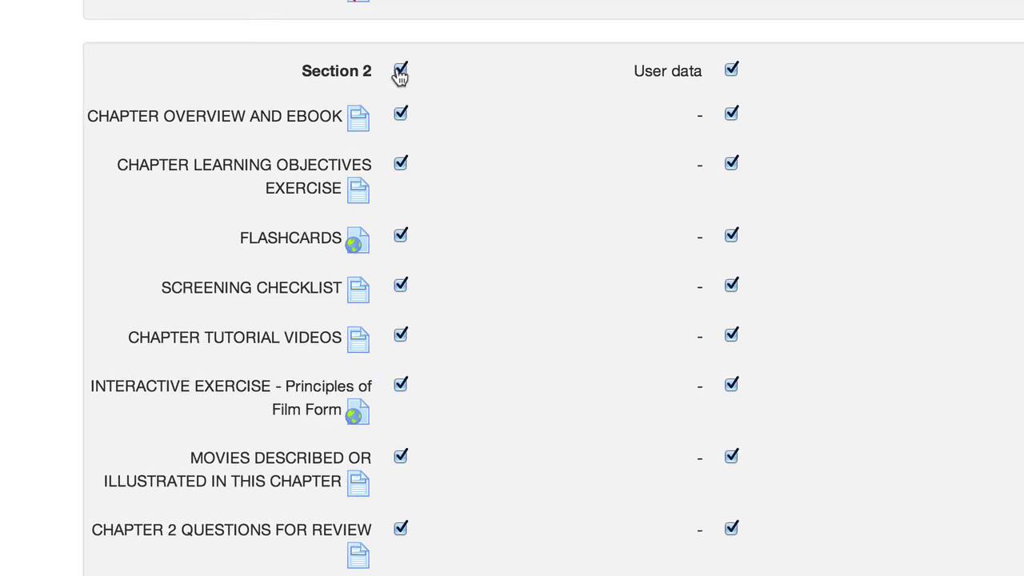
click(400, 72)
click(400, 72)
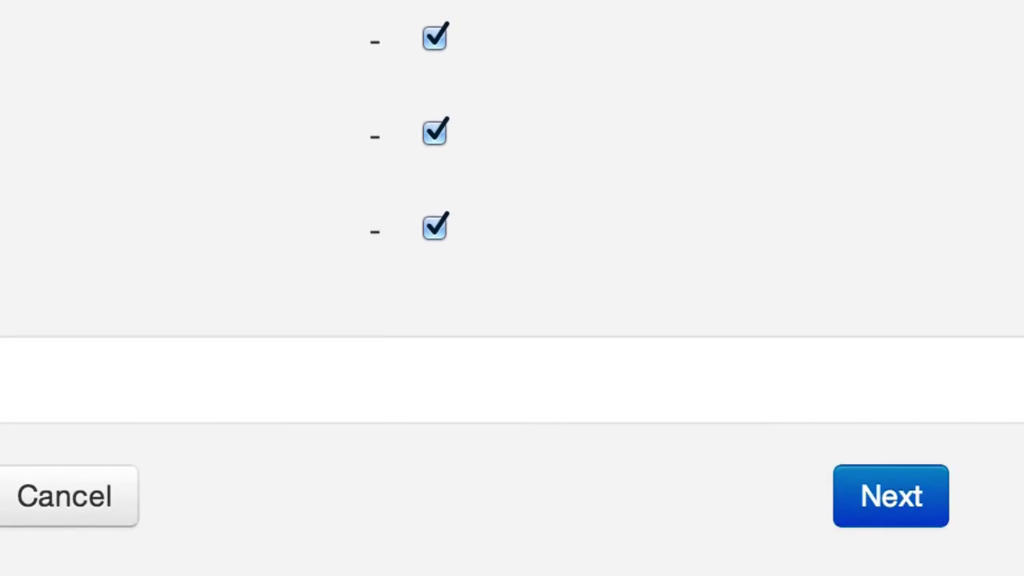
Move on to the restore review page and check it before performing the restore
click(890, 499)
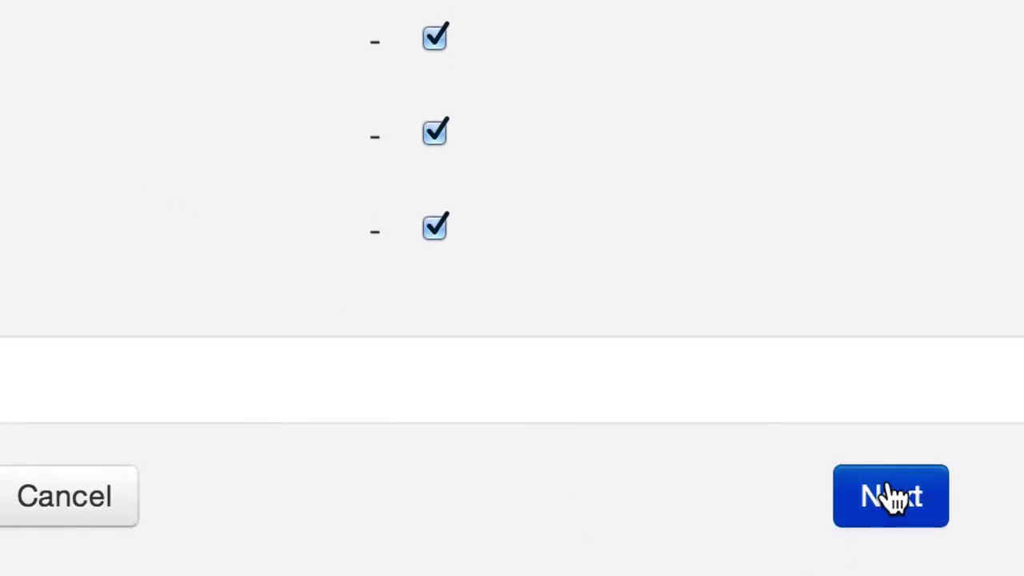
scroll(512, 320, down, 3)
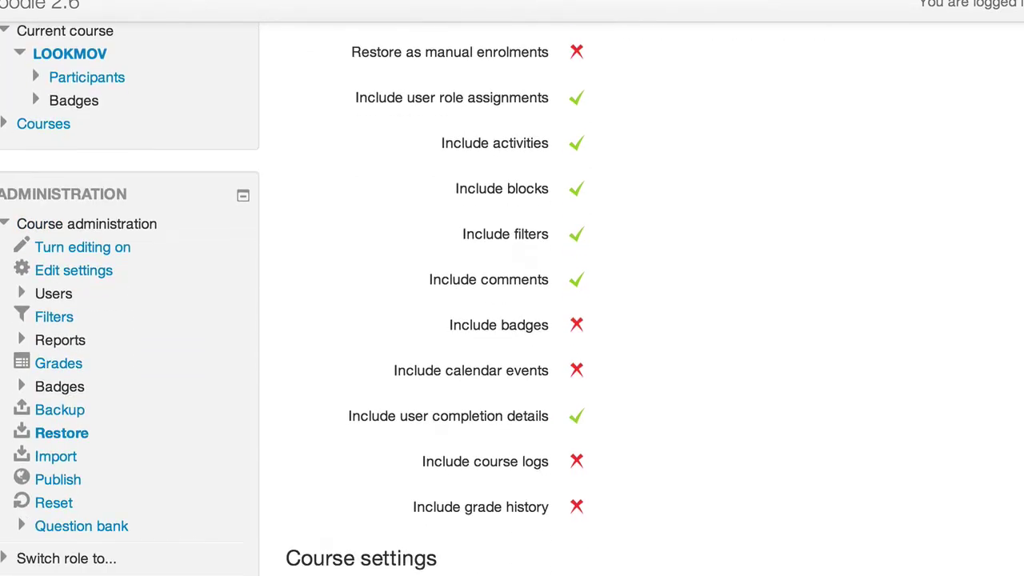
scroll(512, 320, down, 10)
scroll(512, 320, down, 5)
scroll(512, 320, down, 10)
scroll(512, 320, down, 5)
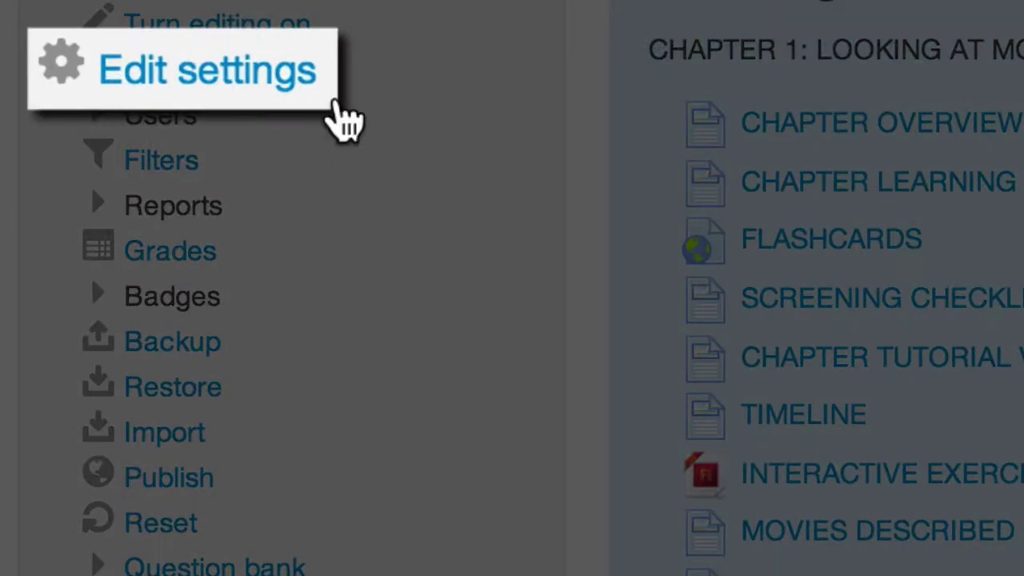
Set the course format to Topics format with 14 sections in course settings
click(296, 79)
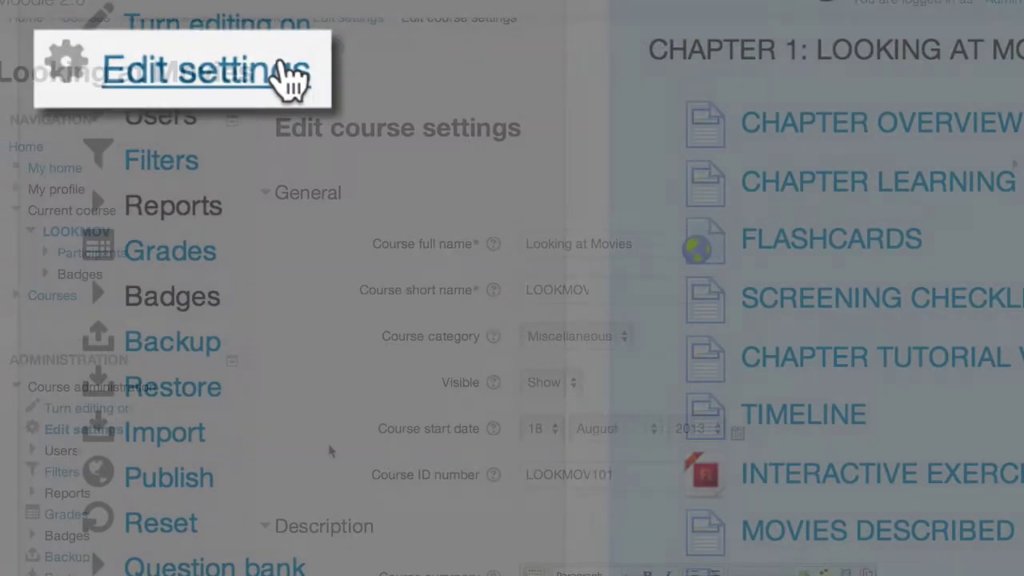
scroll(324, 420, down, 1)
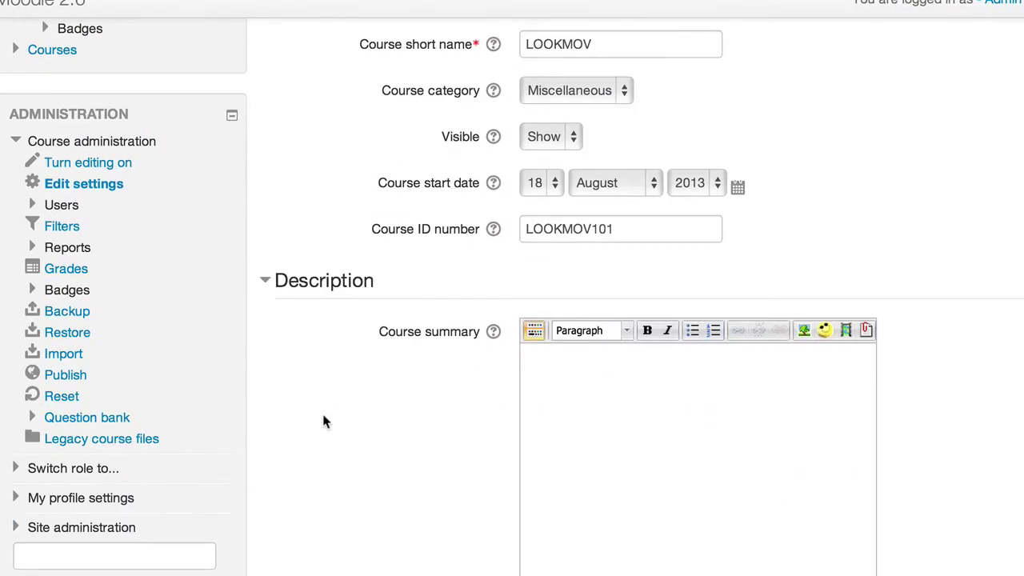
scroll(324, 420, down, 3)
scroll(324, 420, down, 3)
scroll(293, 310, down, 1)
click(292, 312)
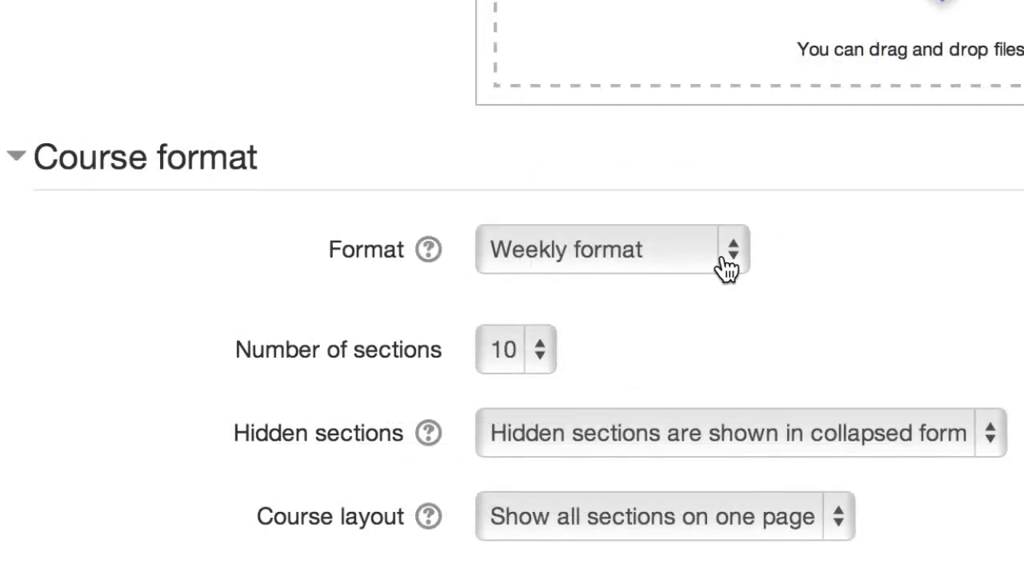
click(728, 269)
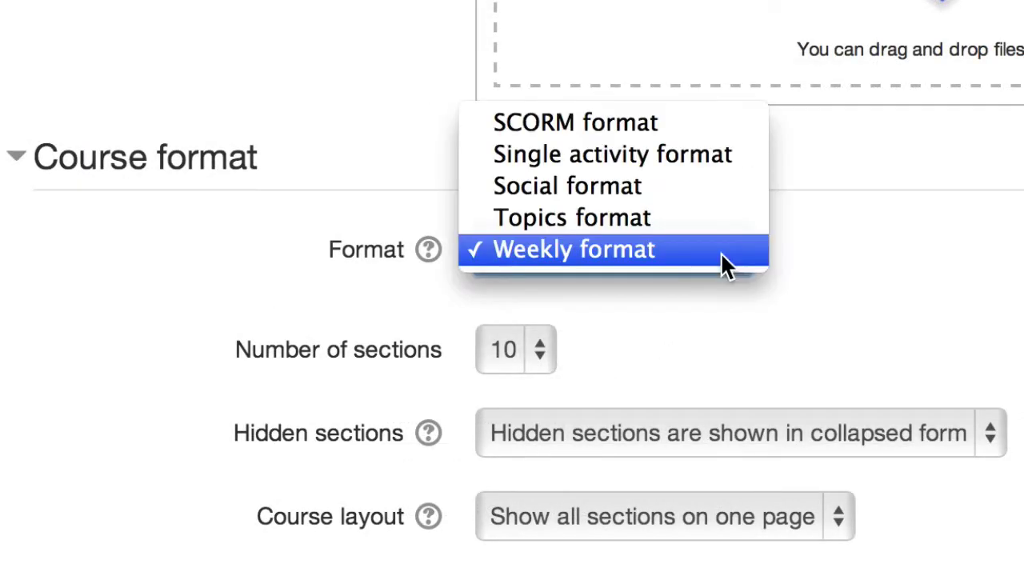
click(700, 209)
click(516, 349)
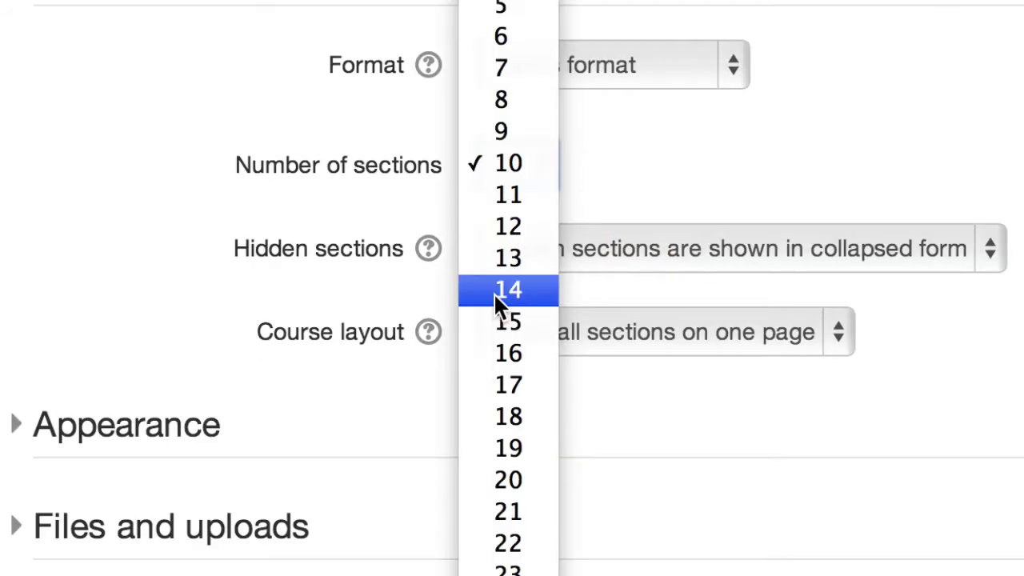
click(494, 292)
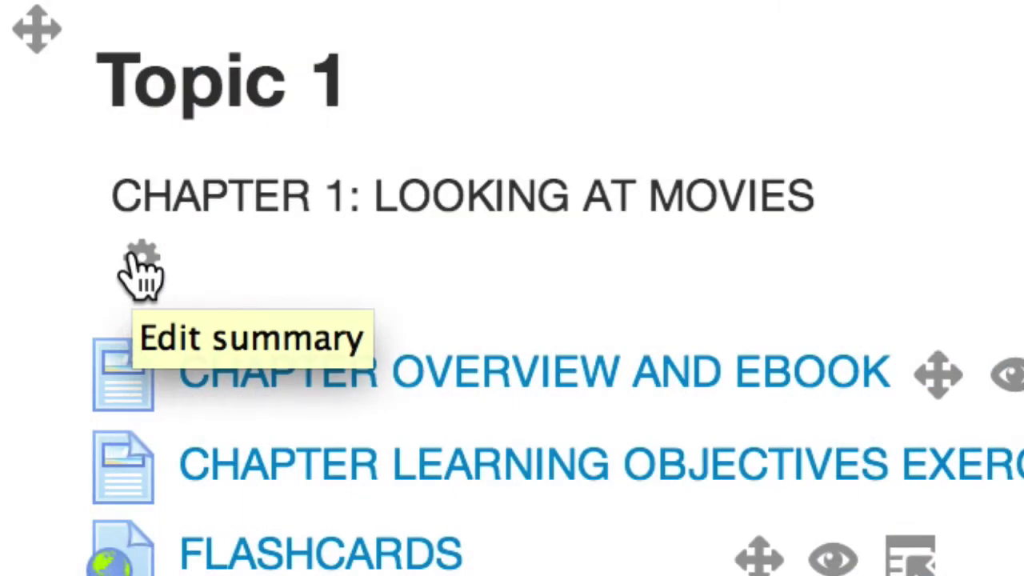
With editing on, change Topic 1's summary to read Week 1: Looking at Movies
click(139, 257)
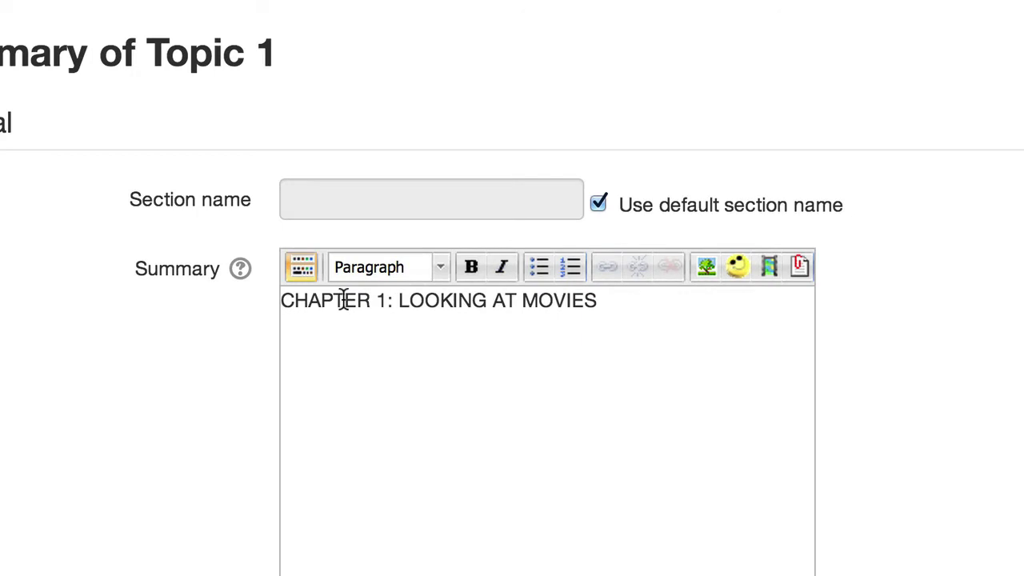
text(1)
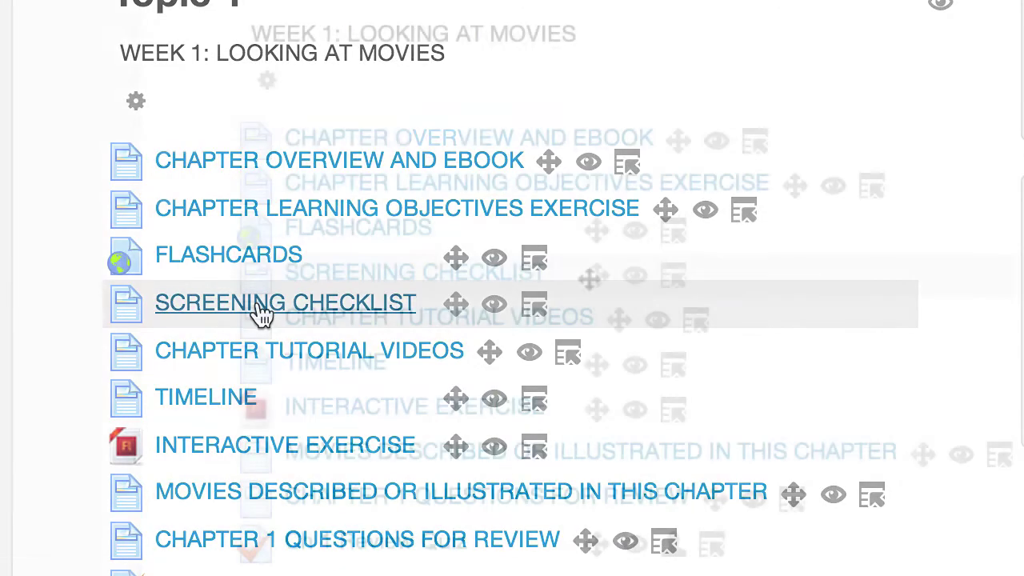
Move SCREENING CHECKLIST to Topic 1's top and TIMELINE below CHAPTER OVERVIEW AND EBOOK
mouse_move(455, 304)
mouse_down()
mouse_move(581, 147)
mouse_move(581, 114)
mouse_up()
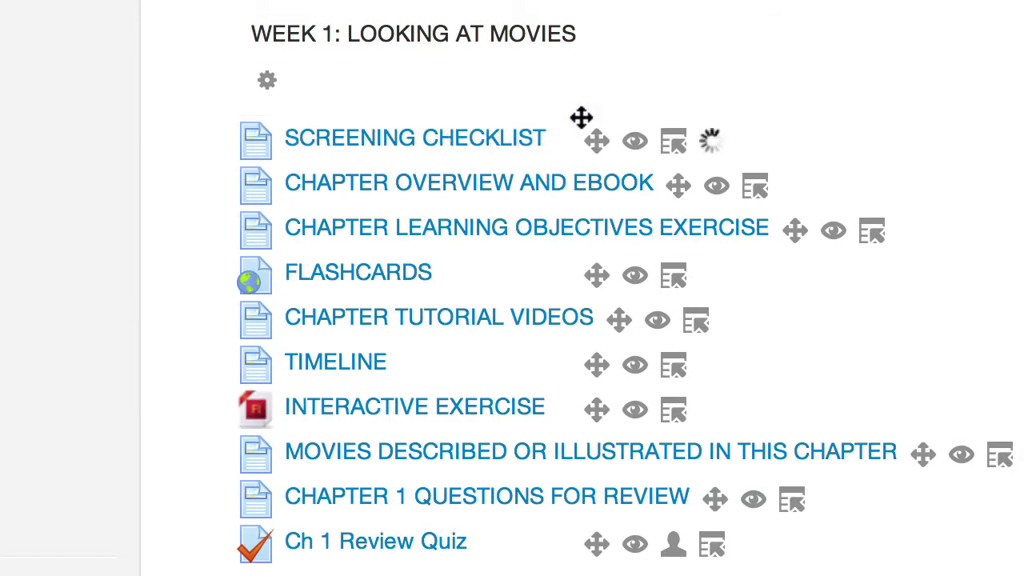
drag(586, 364, 568, 196)
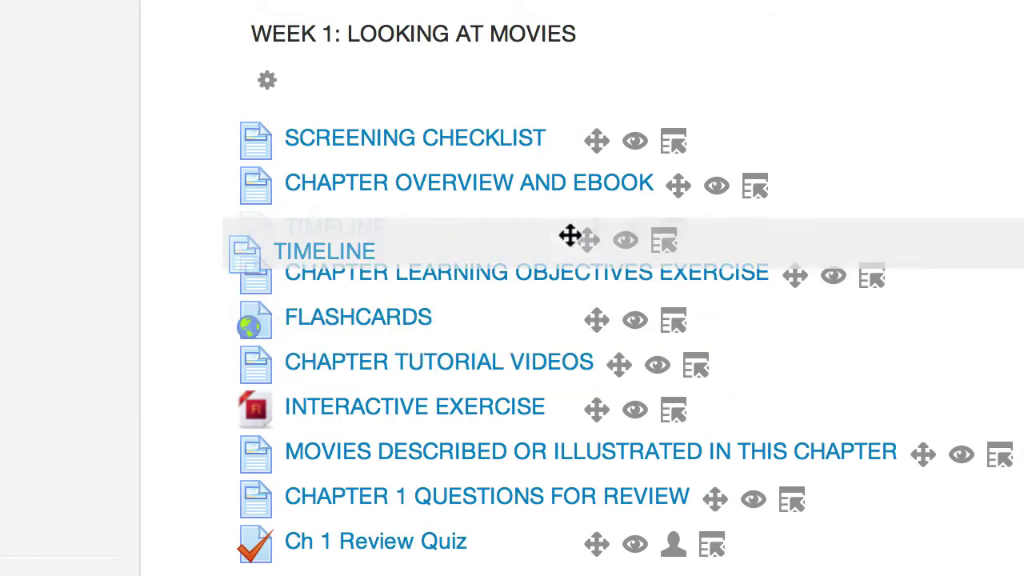
click(756, 189)
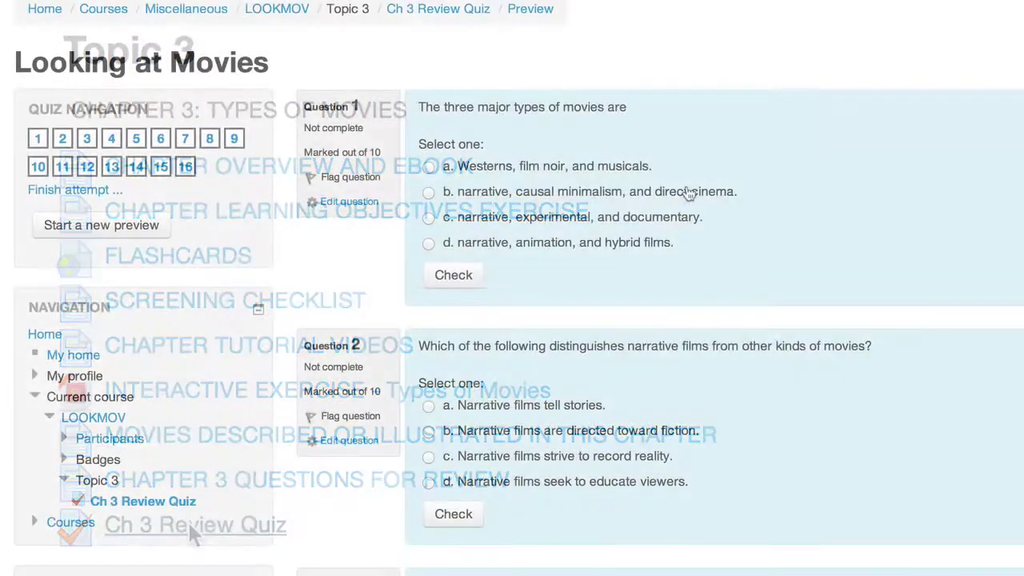
scroll(688, 193, down, 5)
scroll(688, 194, down, 1)
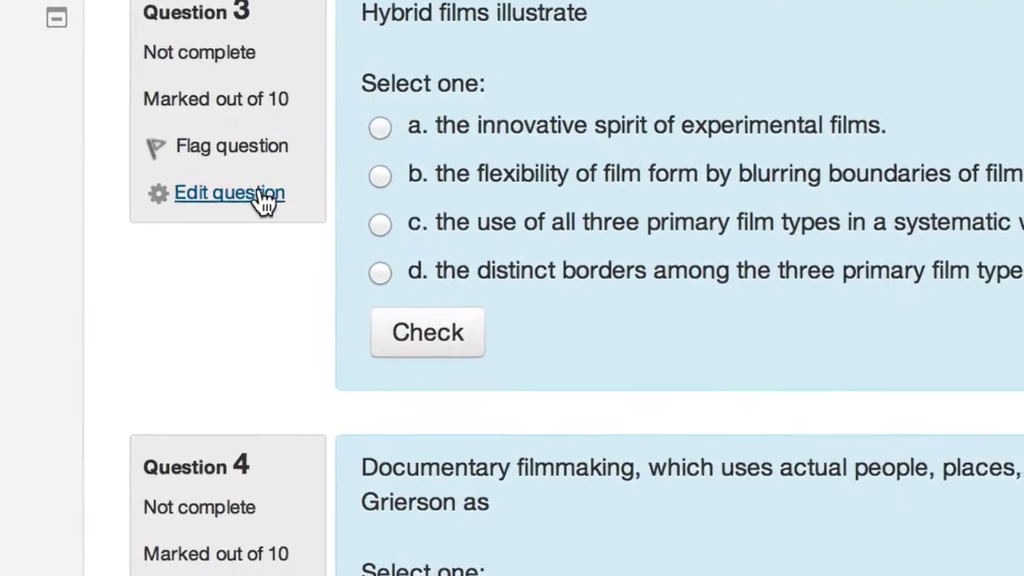
click(272, 185)
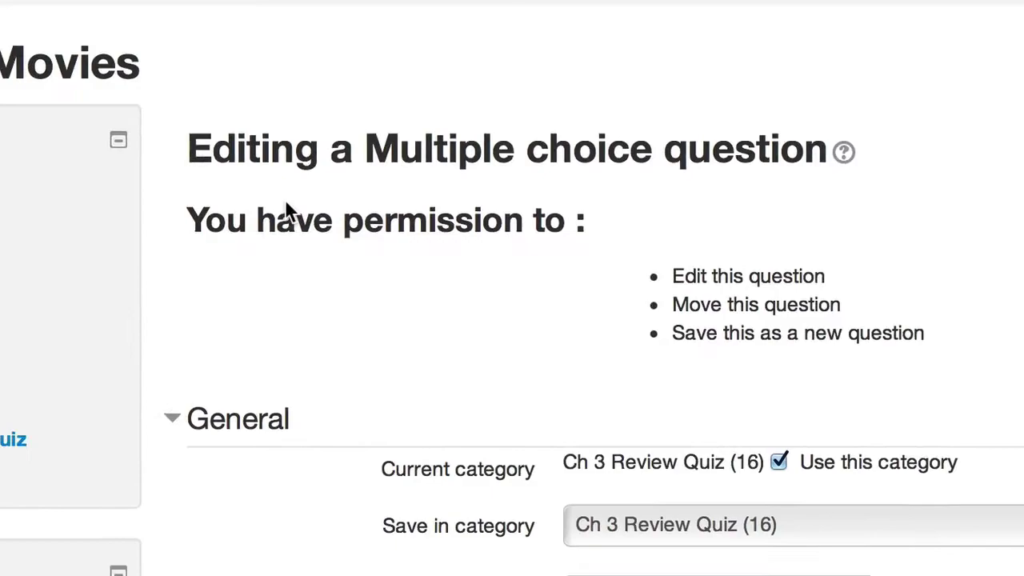
scroll(336, 202, down, 5)
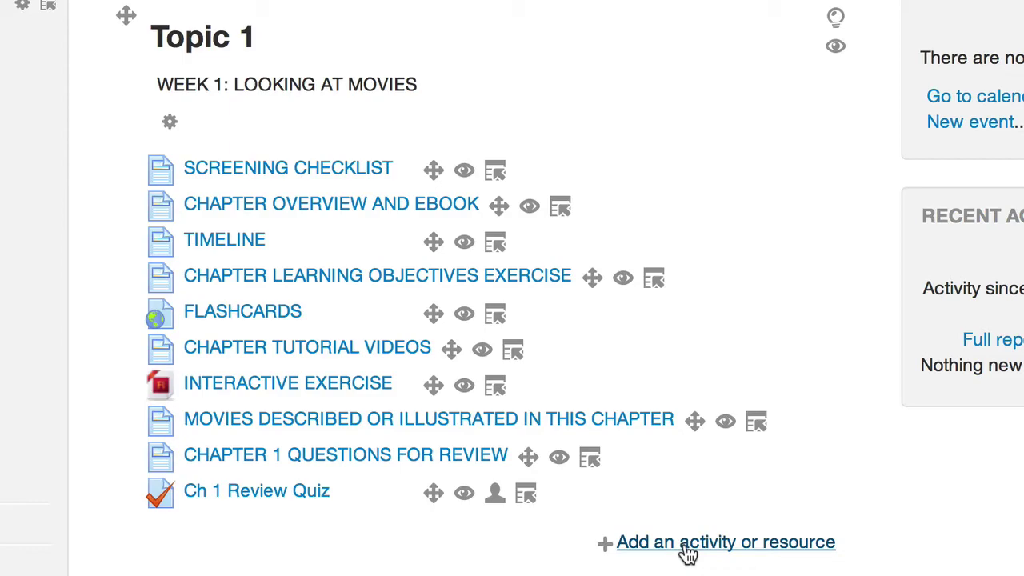
Add a YouTube Topics Page resource to Topic 1 and view it
click(686, 543)
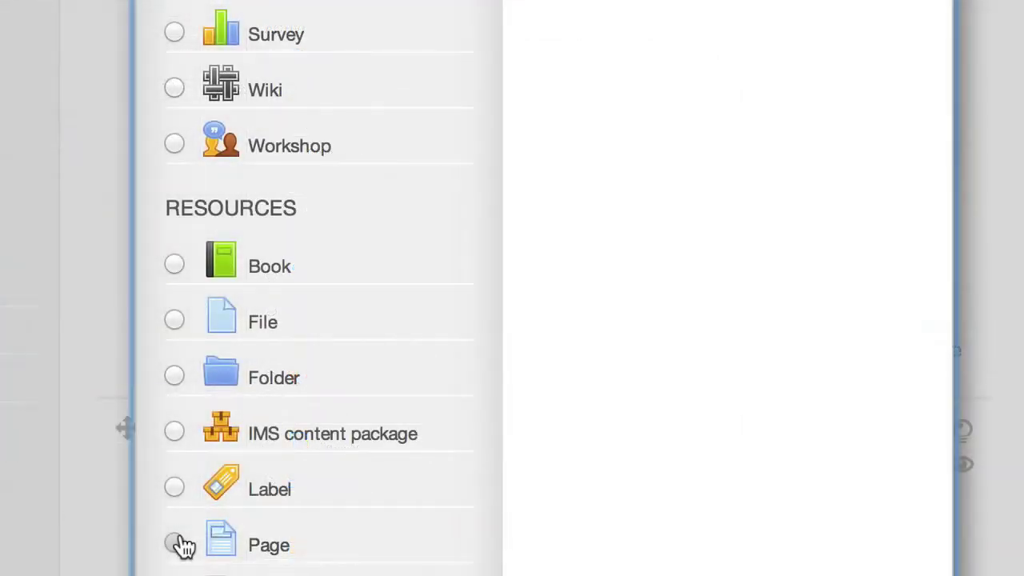
click(176, 544)
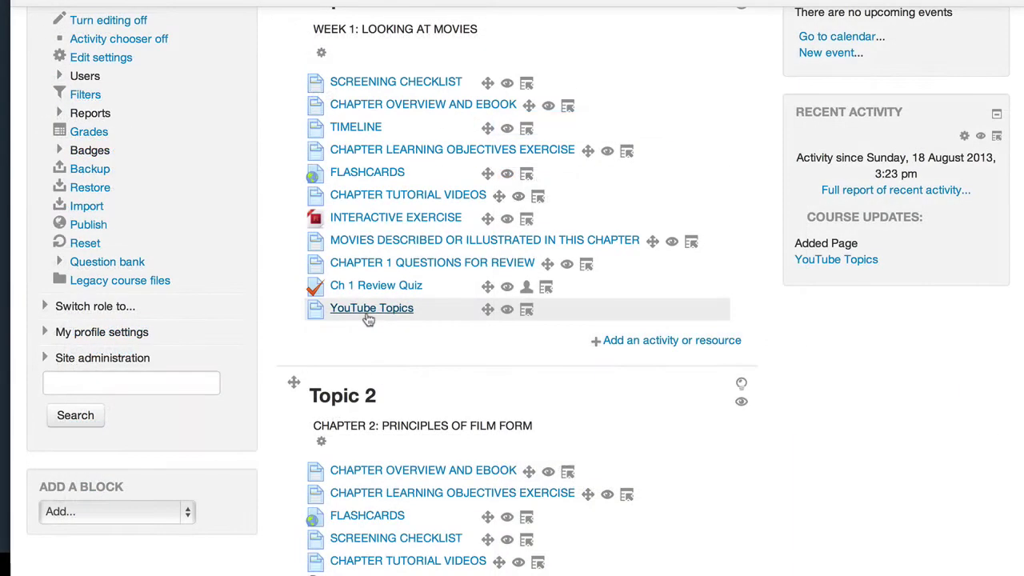
click(367, 311)
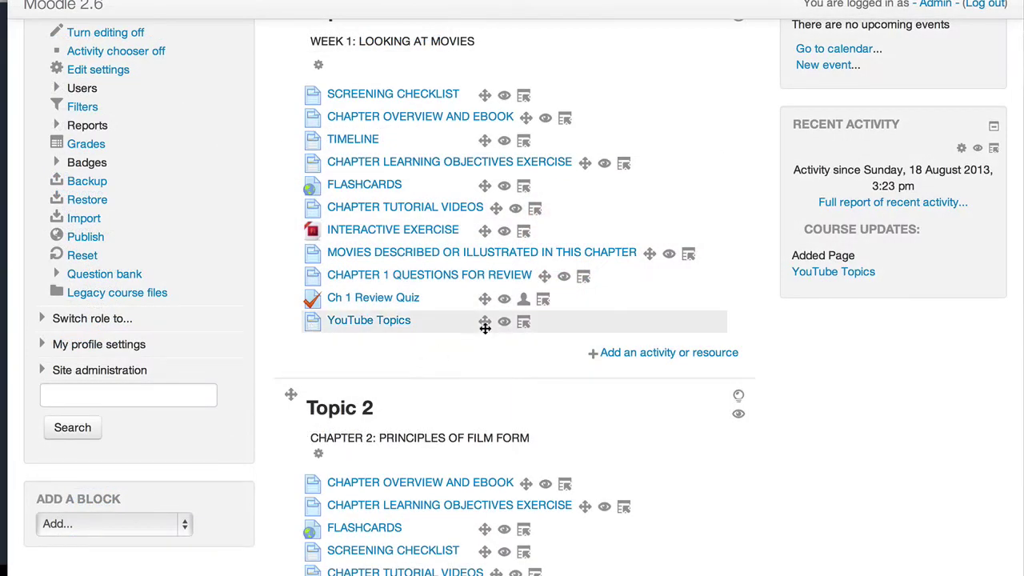
Move the YouTube Topics page up to sit just before FLASHCARDS
mouse_move(484, 322)
mouse_down()
mouse_move(460, 210)
mouse_move(470, 188)
mouse_up()
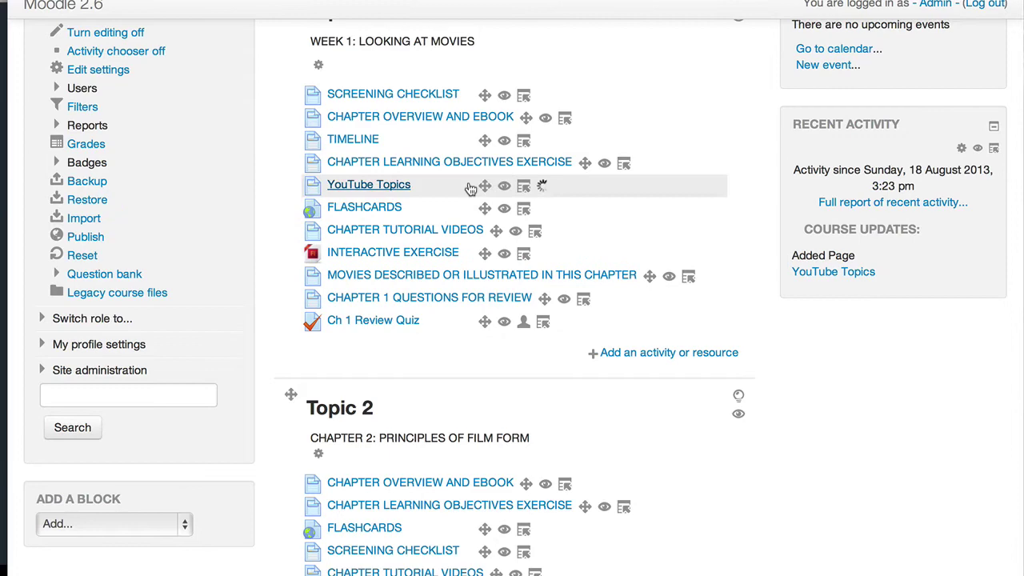
scroll(471, 188, down, 2)
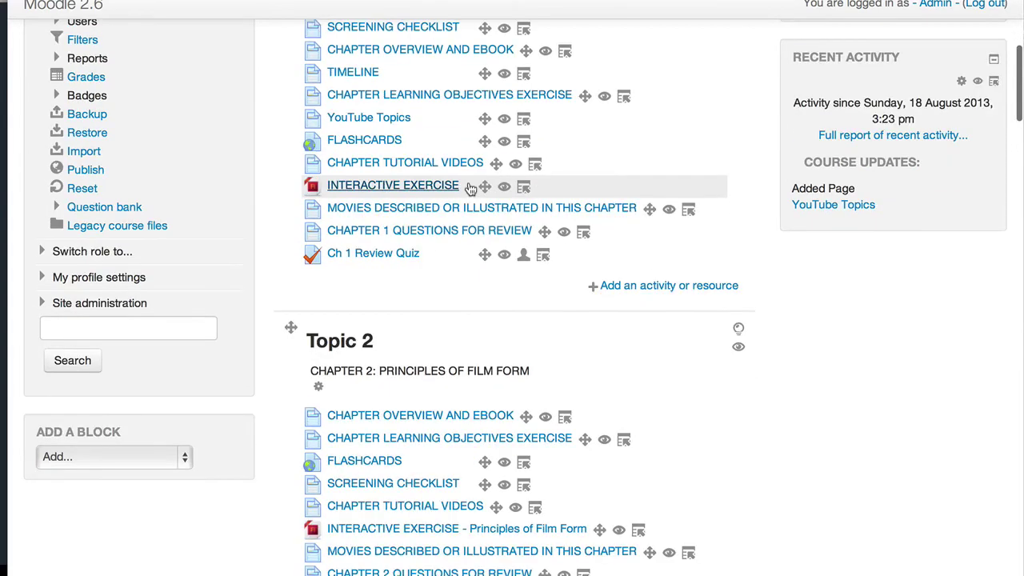
scroll(470, 188, up, 3)
scroll(471, 188, up, 5)
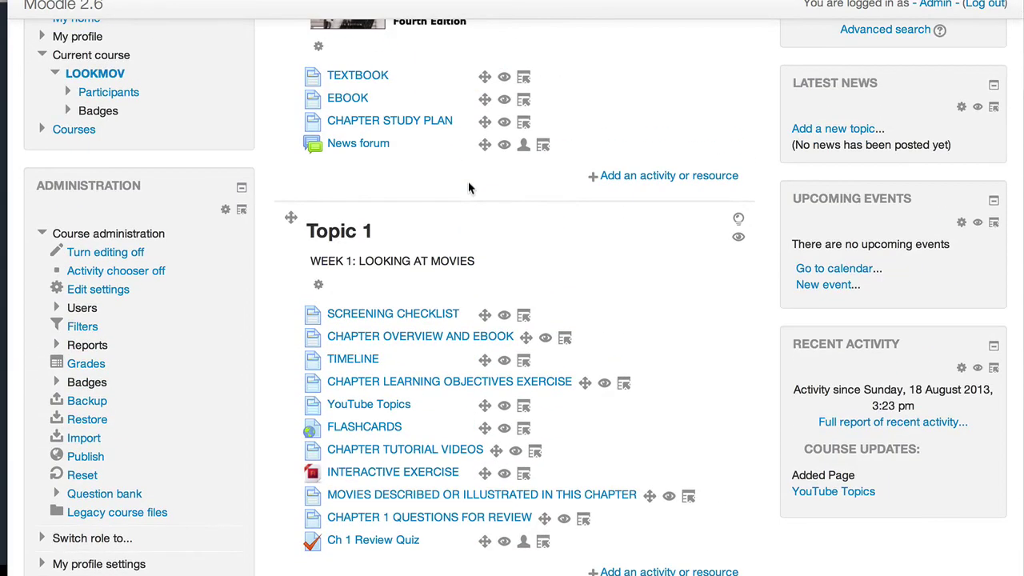
scroll(470, 188, up, 3)
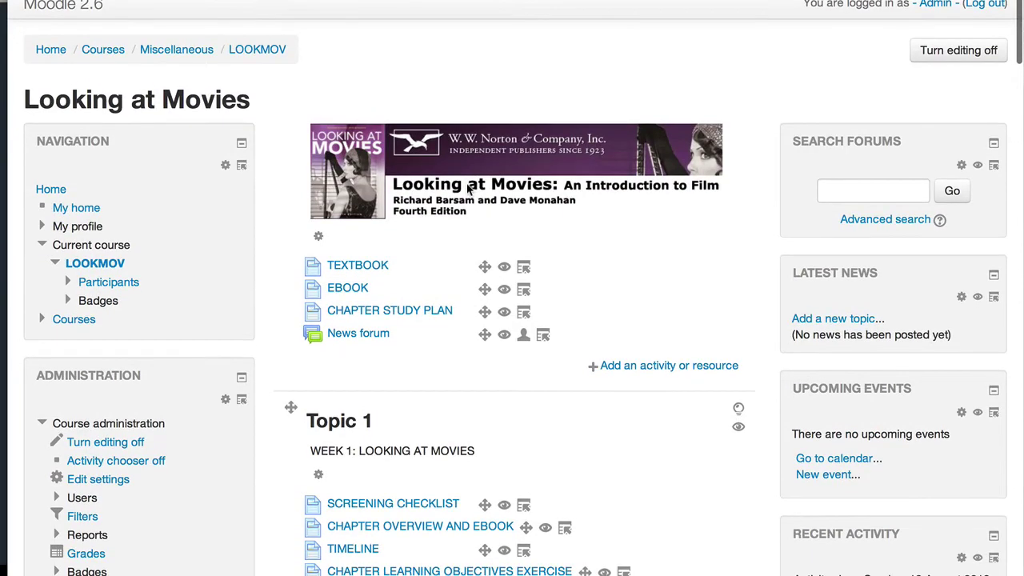